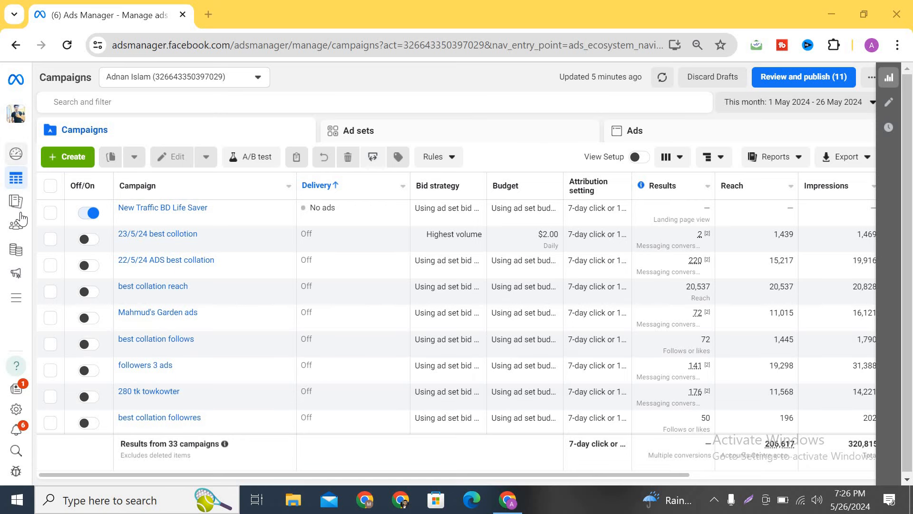
Step: Go to the ad account's audiences and start creating a custom audience
mouse_move(20, 218)
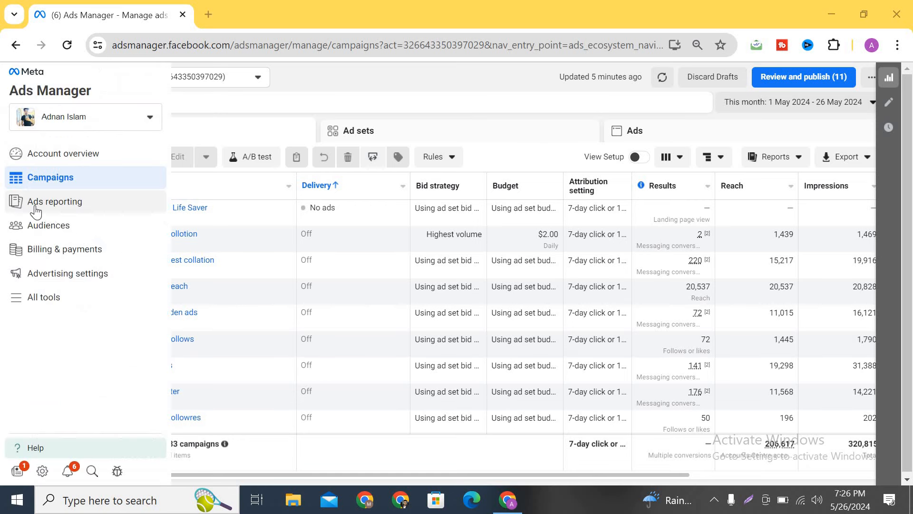
click(53, 235)
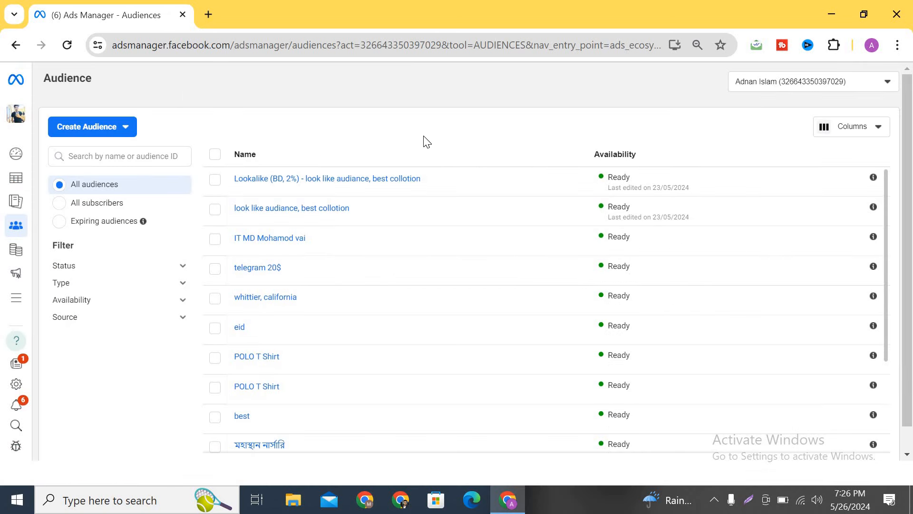
click(127, 127)
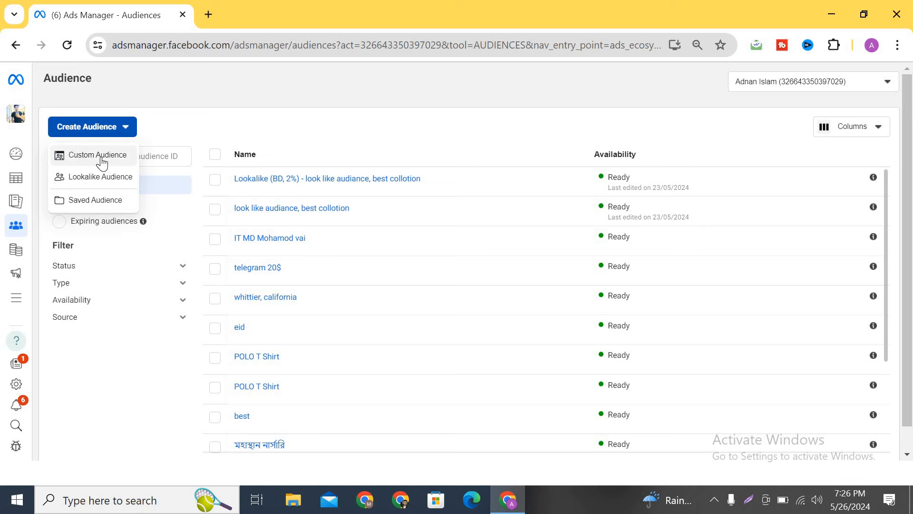
click(95, 160)
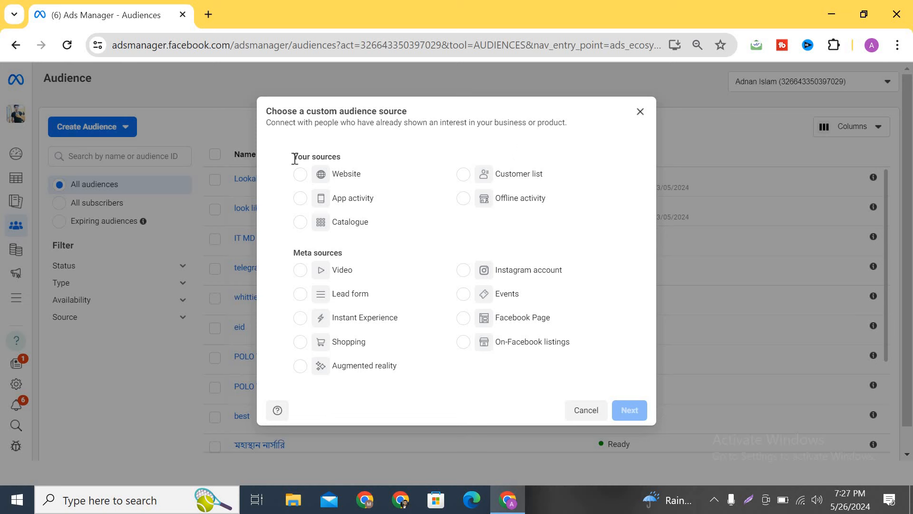
Step: Choose Facebook Page as the custom audience source and continue to its criteria
drag(294, 158, 383, 152)
click(386, 152)
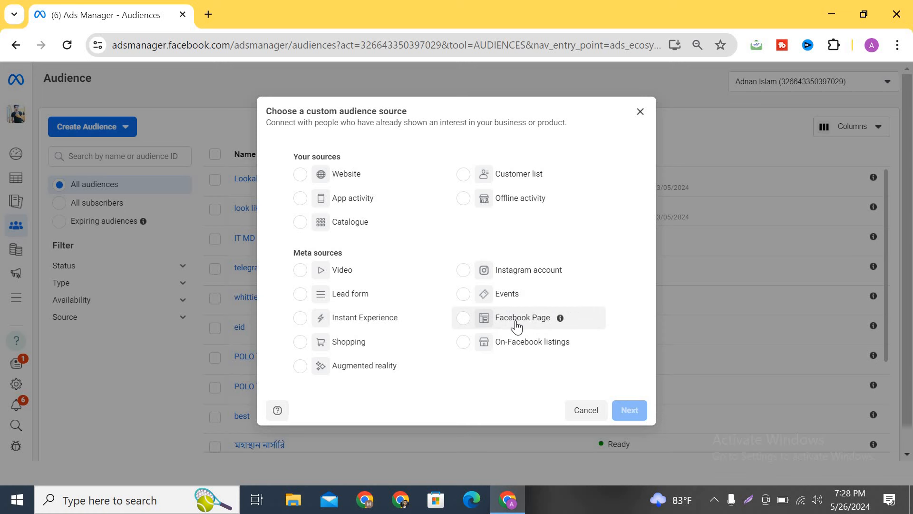
click(482, 322)
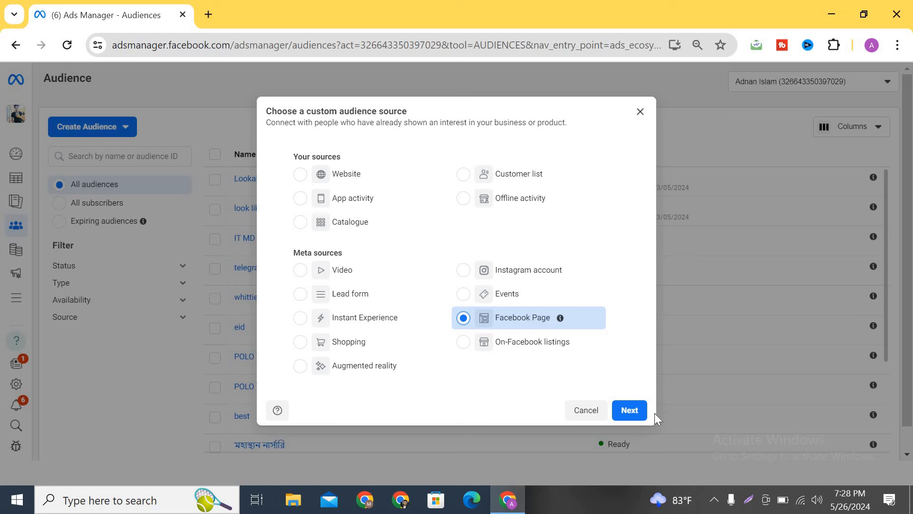
click(630, 410)
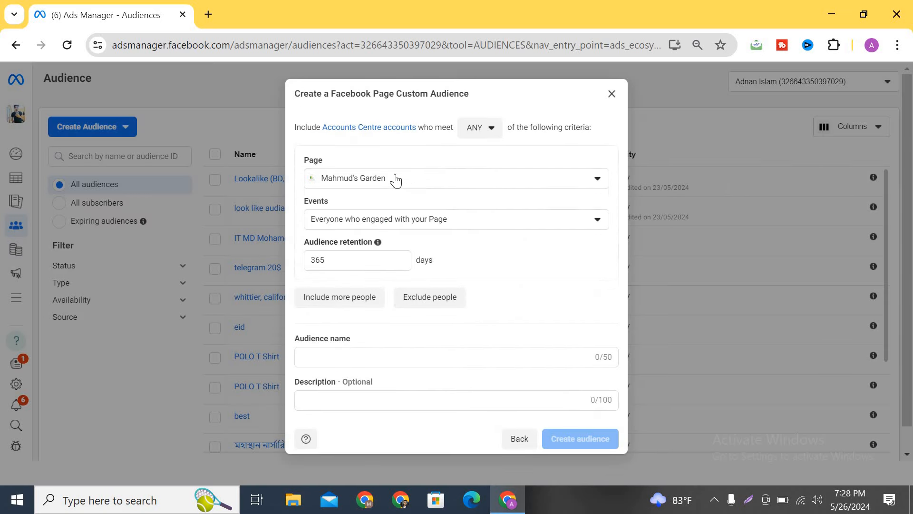
Step: Set the audience's Page to Best collection
click(438, 188)
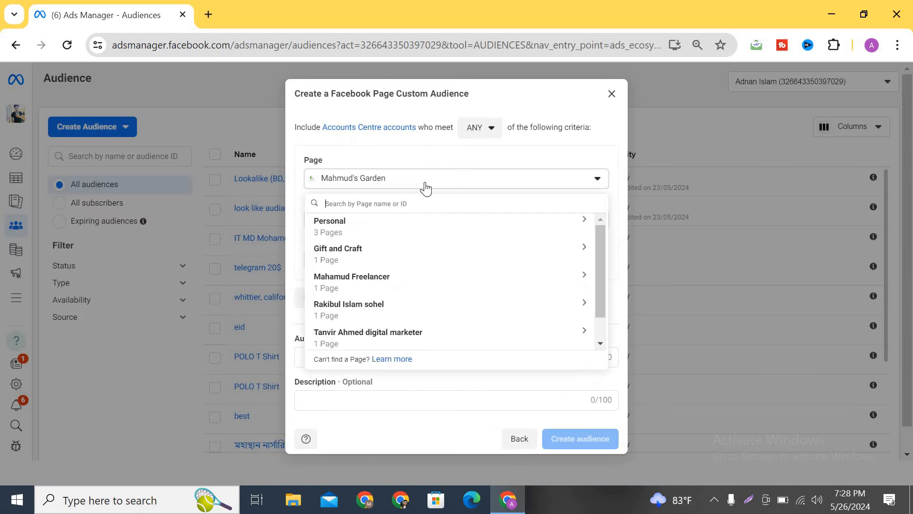
scroll(395, 314, down, 1)
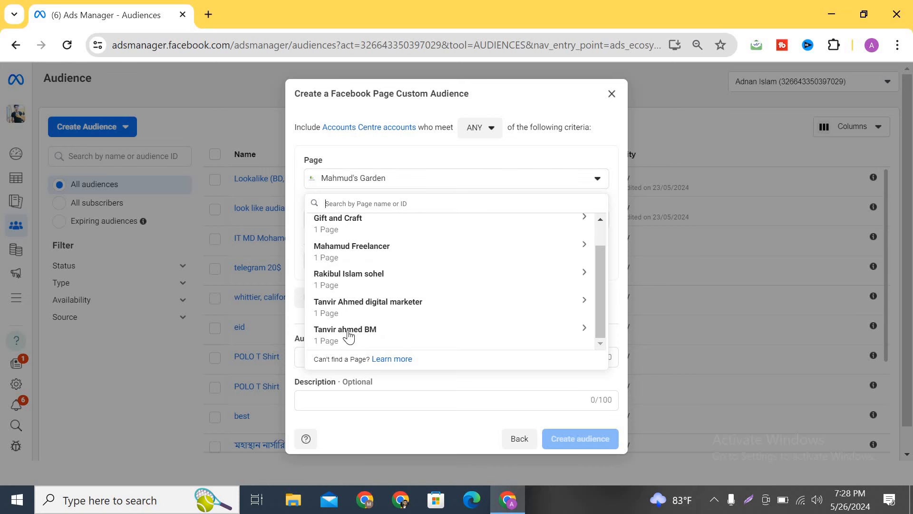
click(343, 341)
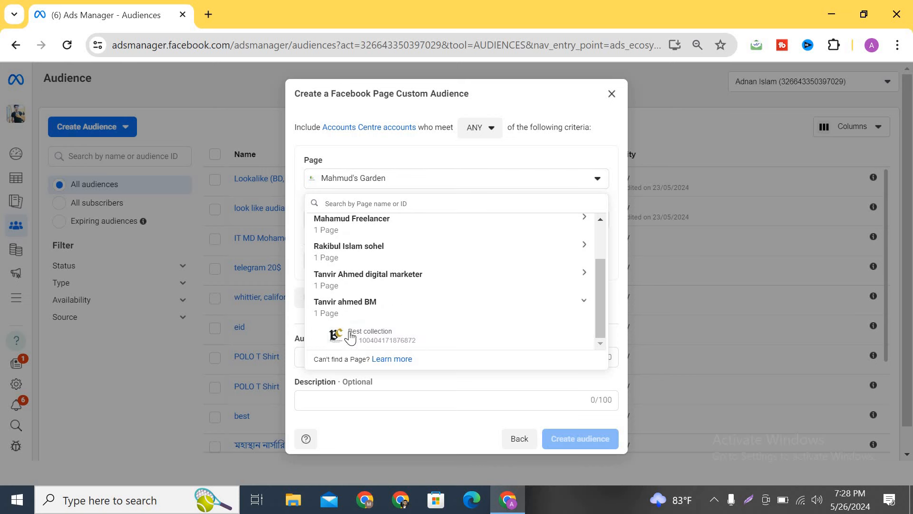
click(407, 336)
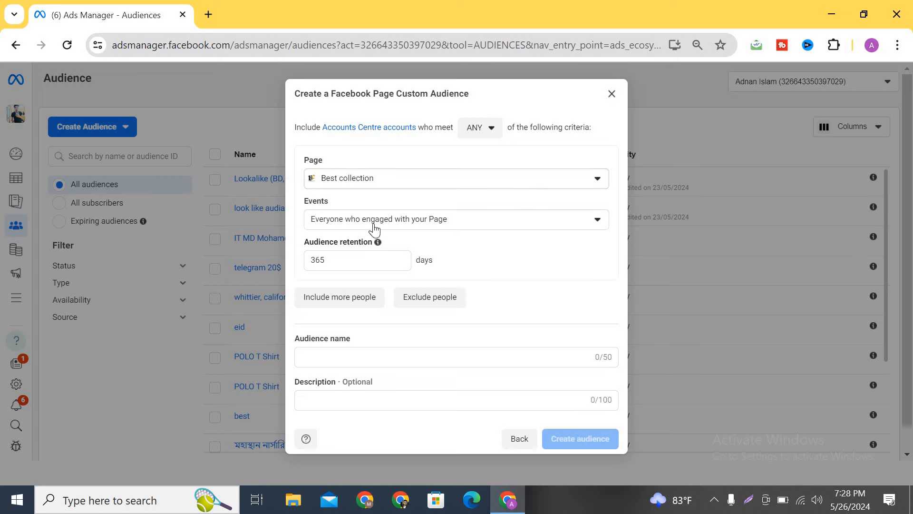
scroll(332, 223, up, 5)
scroll(333, 223, down, 5)
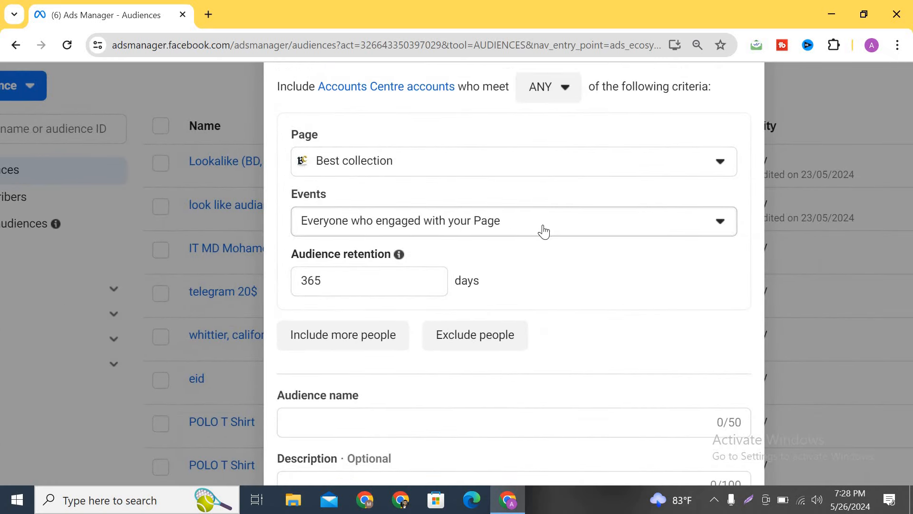
Step: Set the audience's event criterion to Accounts Centre accounts who sent a message to your Page
click(713, 226)
scroll(769, 227, down, 1)
scroll(745, 228, down, 3)
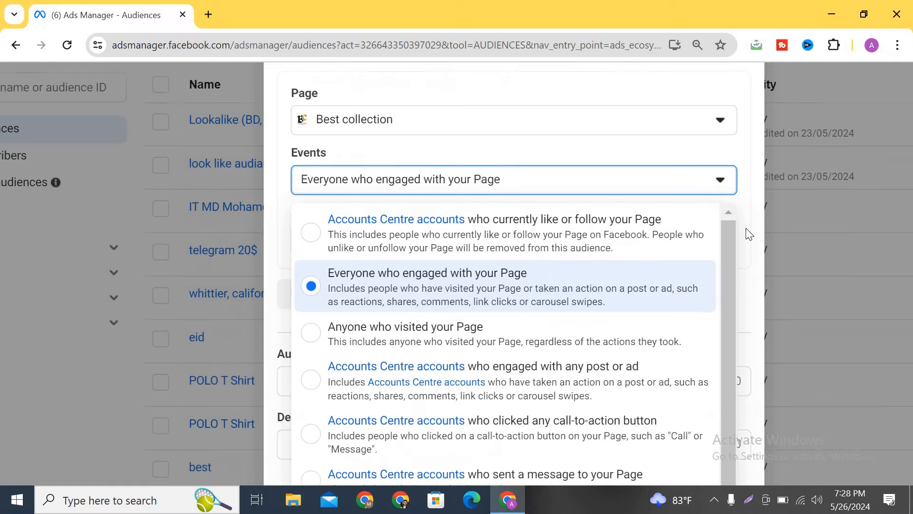
scroll(658, 244, down, 5)
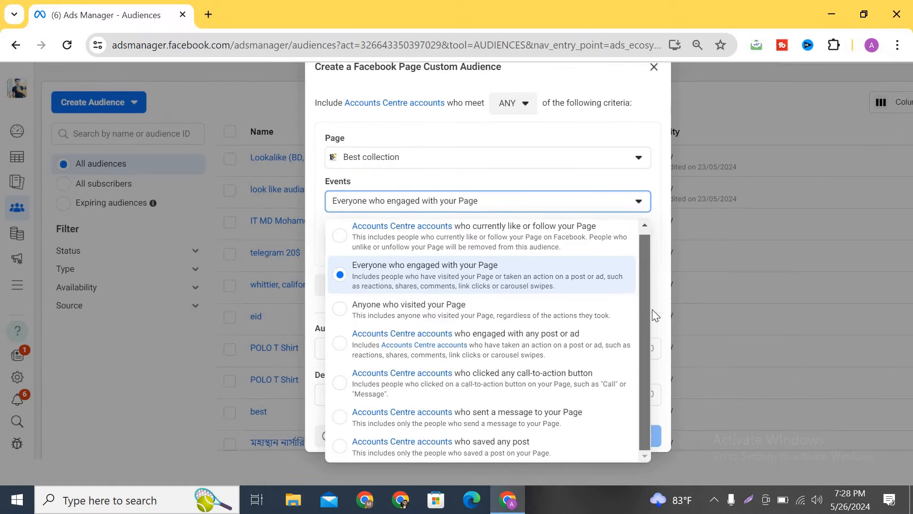
scroll(465, 375, up, 3)
scroll(465, 375, down, 3)
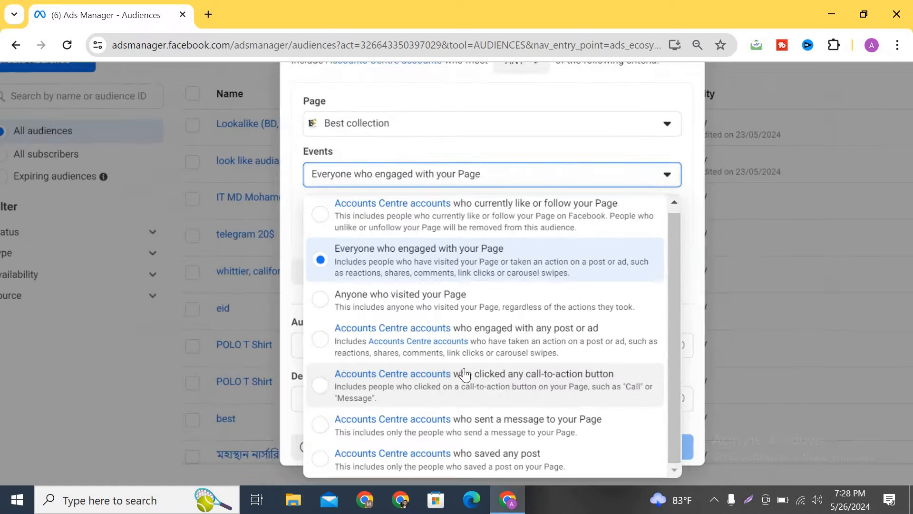
scroll(307, 249, up, 3)
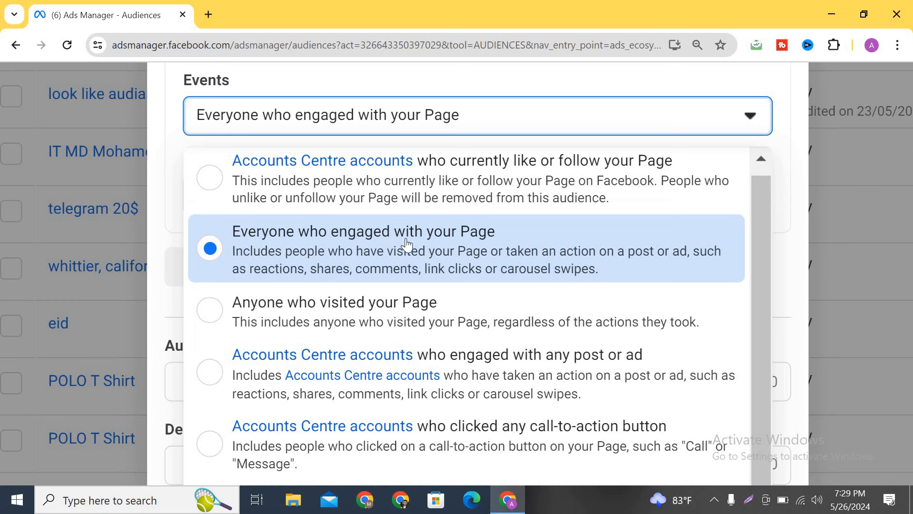
scroll(378, 243, down, 1)
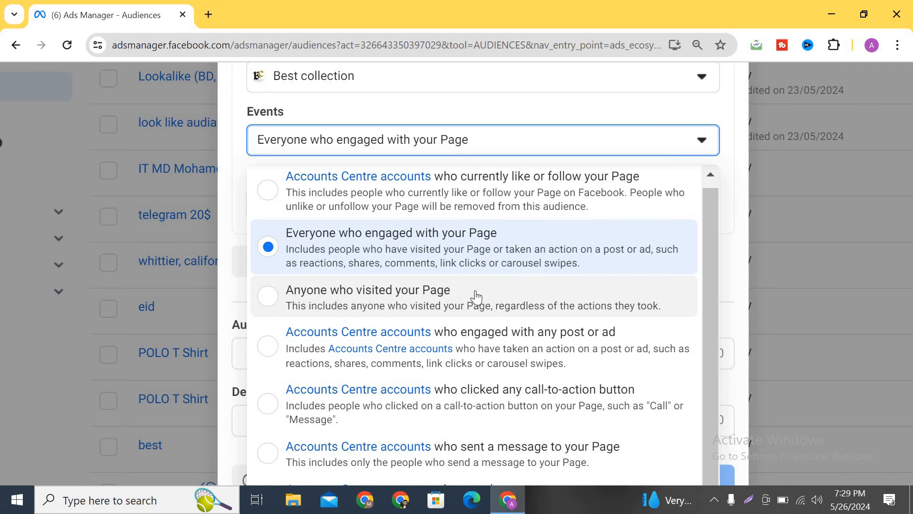
scroll(499, 314, down, 1)
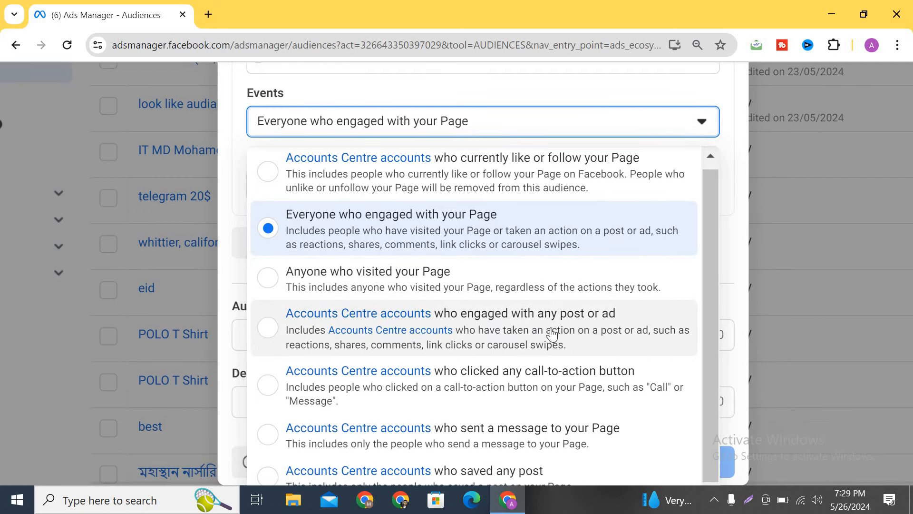
scroll(571, 342, down, 2)
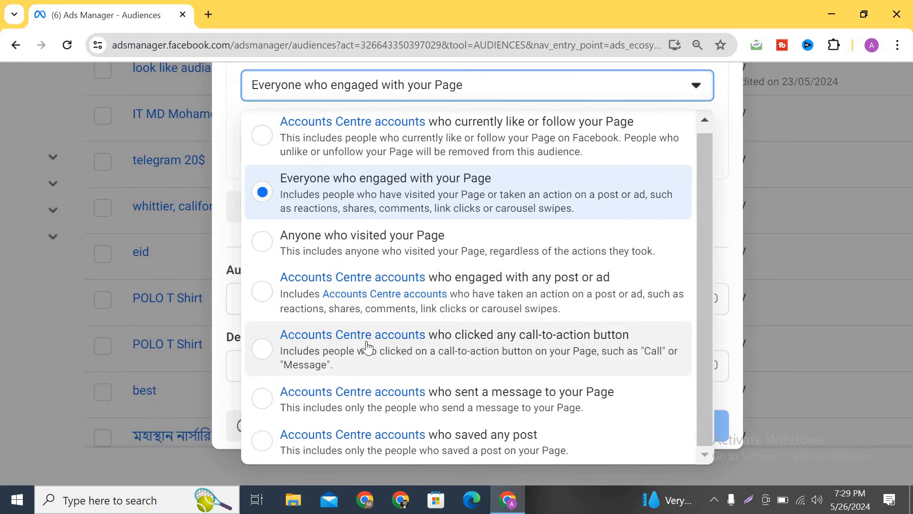
scroll(479, 377, down, 1)
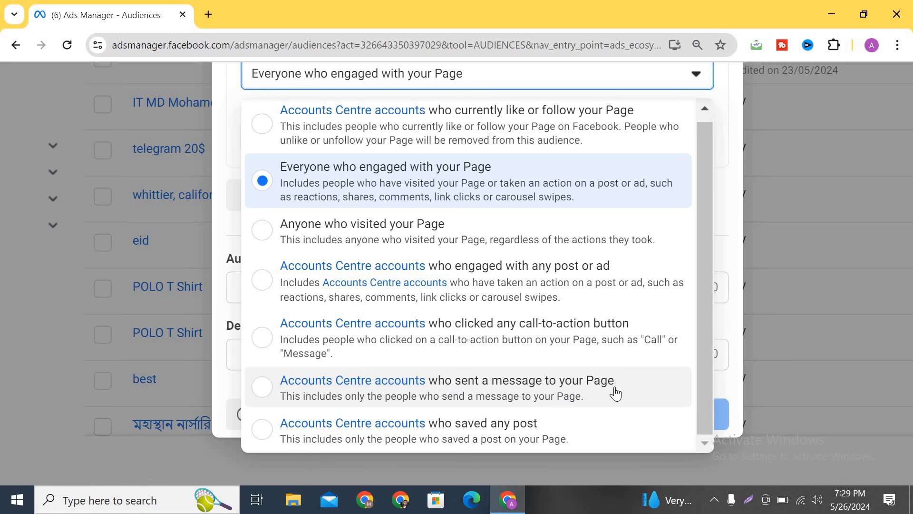
click(261, 387)
scroll(589, 257, up, 3)
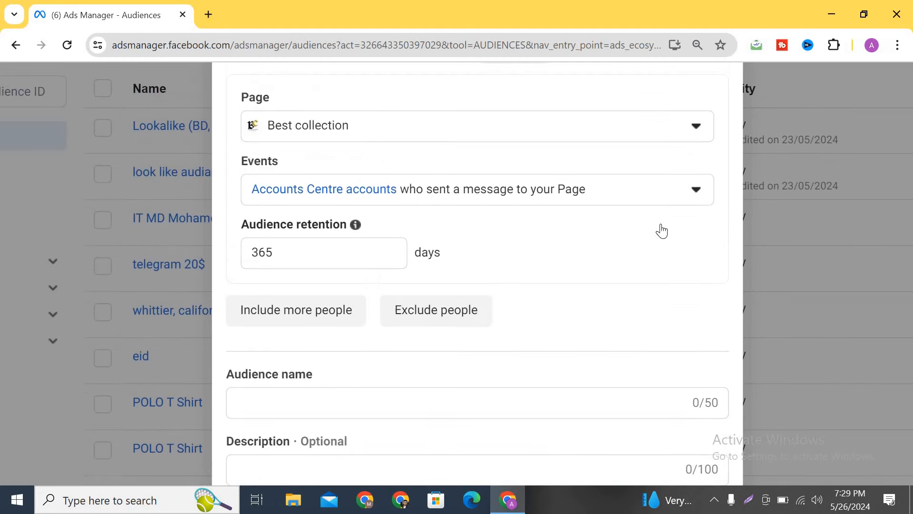
Step: Review the event options again, keeping the criterion for people who sent a message to the Page
click(683, 219)
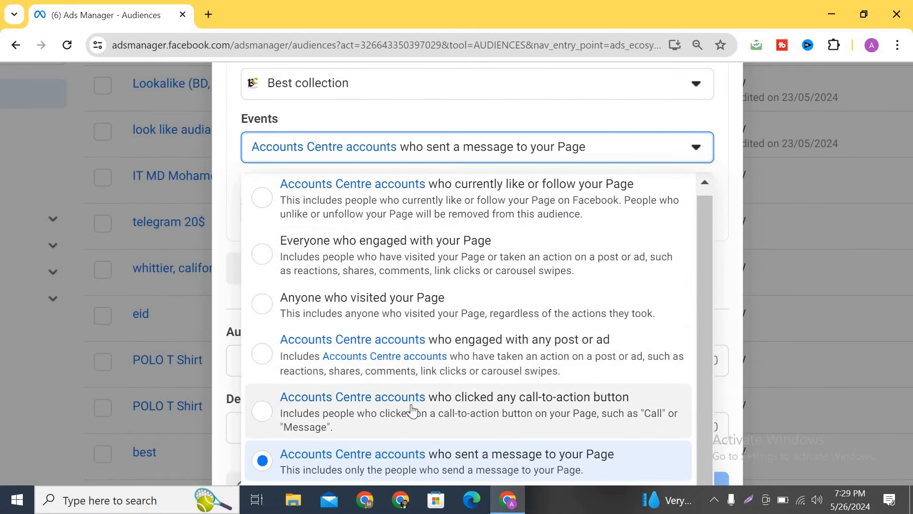
scroll(411, 410, down, 2)
scroll(414, 413, down, 2)
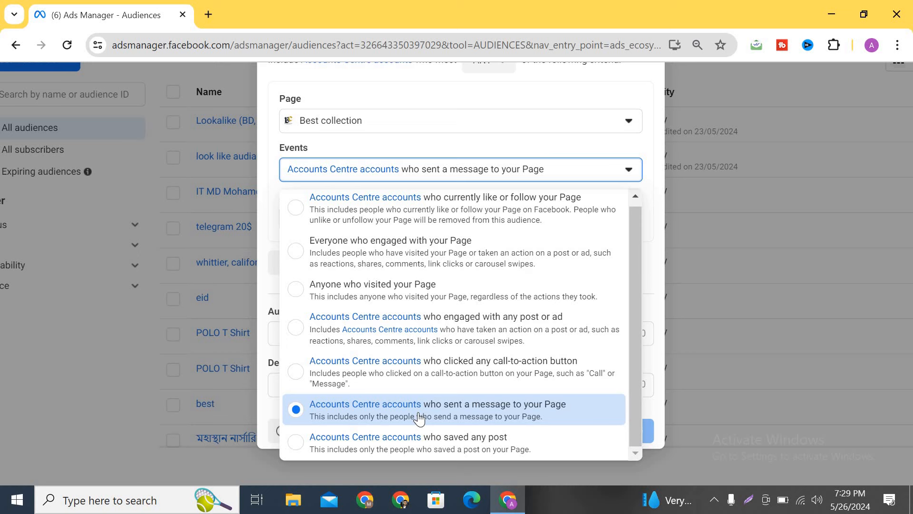
click(296, 410)
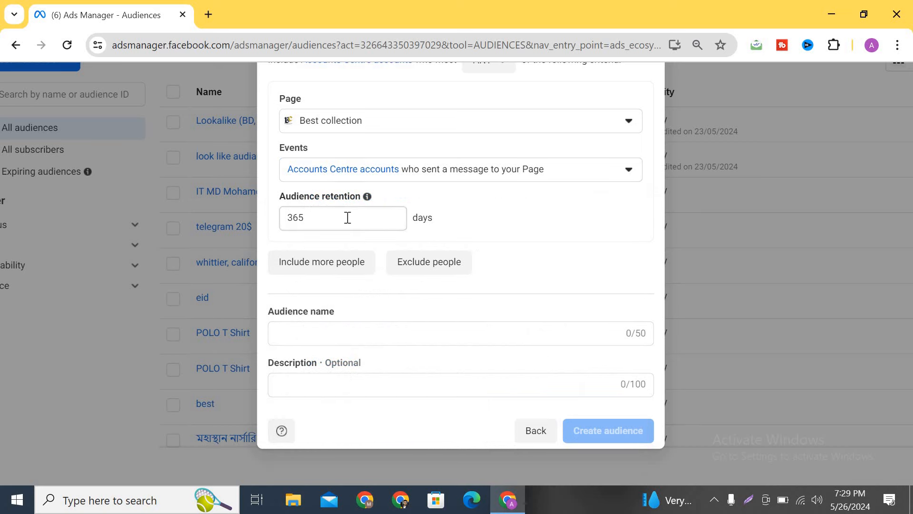
Step: Set the audience retention to 90 days
ctrl+scroll(348, 218, up, 2)
ctrl+scroll(329, 221, down, 1)
click(325, 221)
key(BackSpace)
key(BackSpace)
key(BackSpace)
text(90)
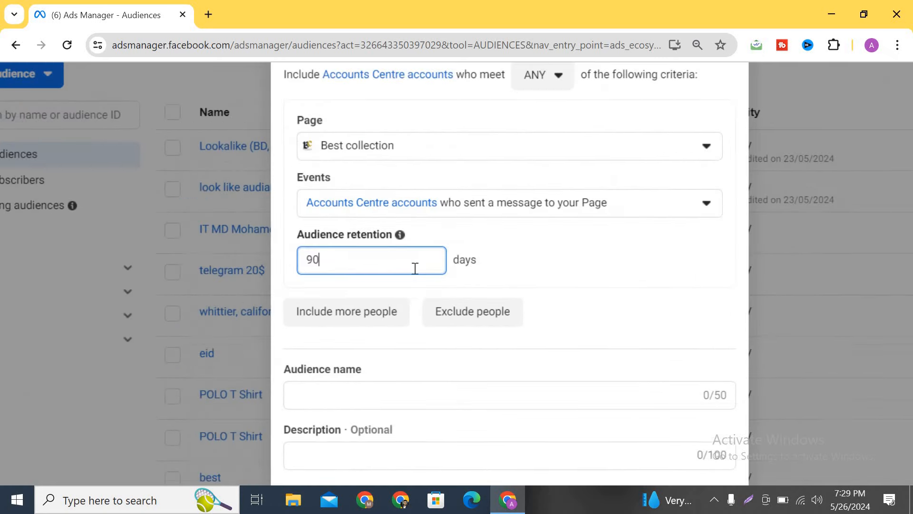
Step: Name the audience "best 22", leave its description empty, and create it
scroll(370, 256, down, 2)
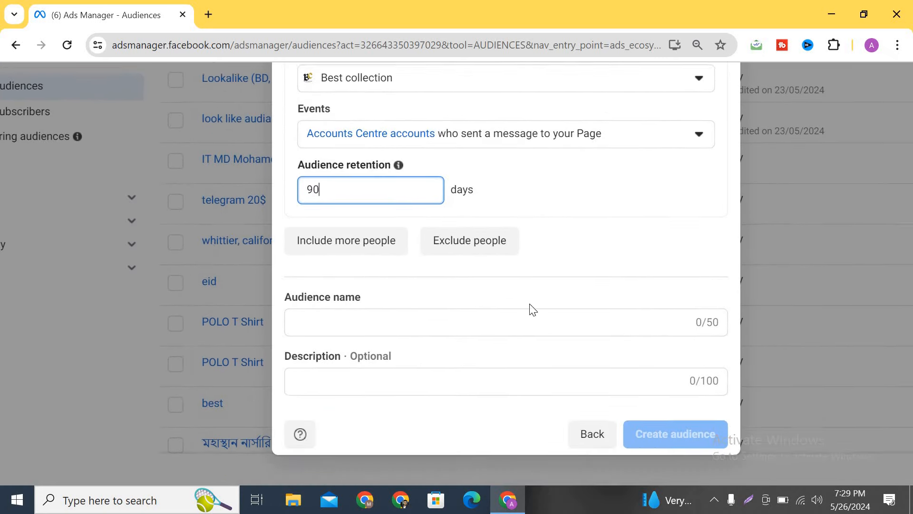
click(408, 318)
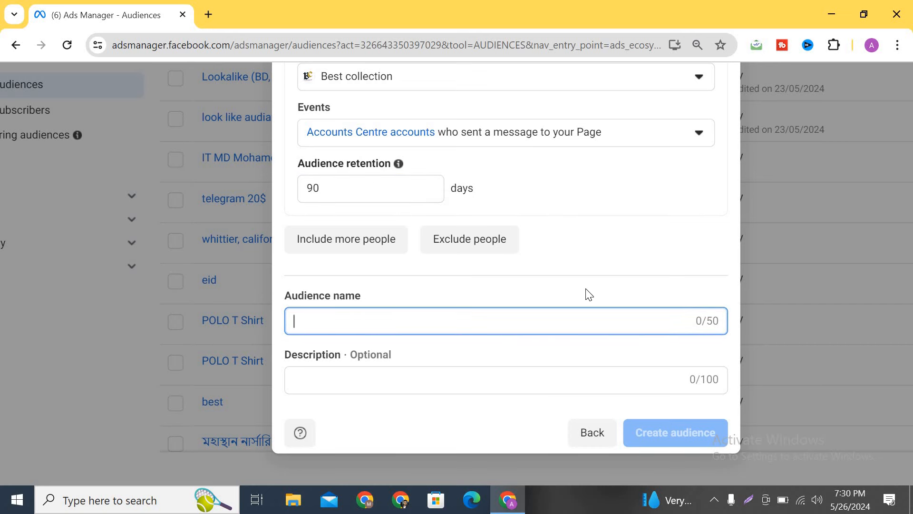
scroll(377, 342, up, 1)
scroll(377, 343, down, 1)
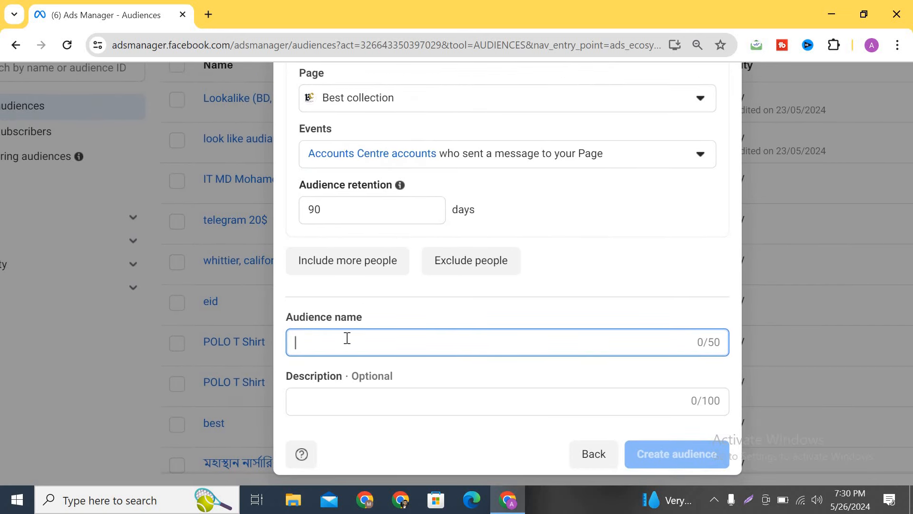
text(best 22)
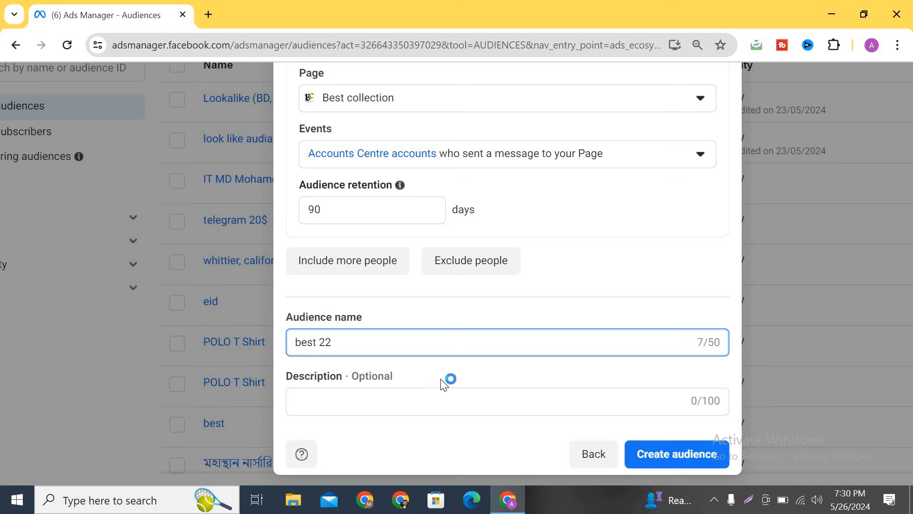
click(356, 407)
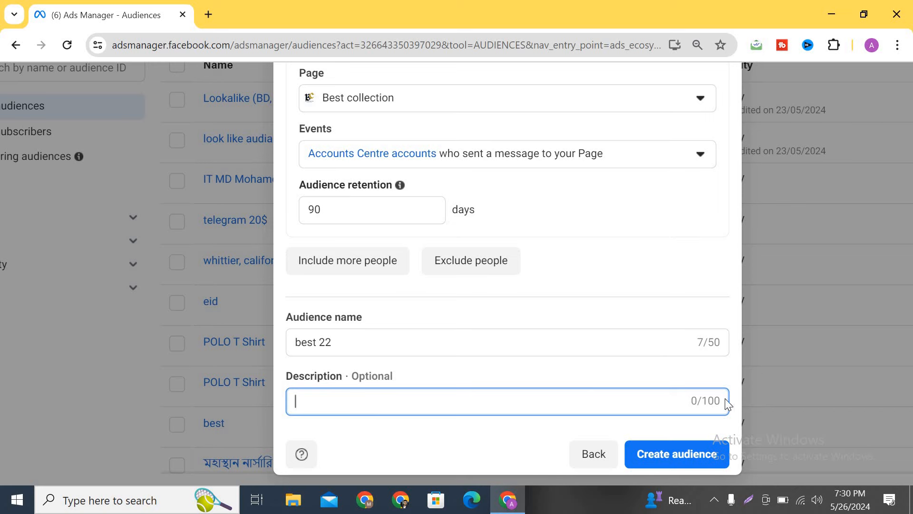
click(673, 462)
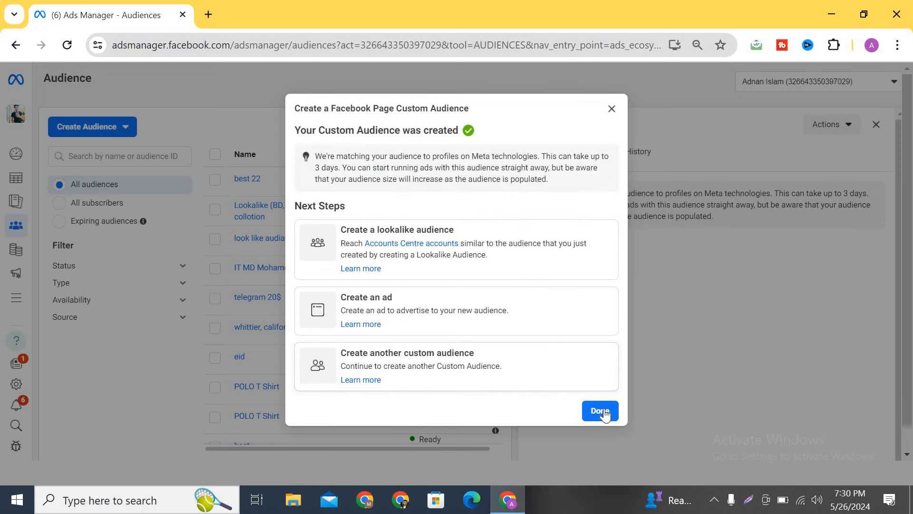
click(602, 412)
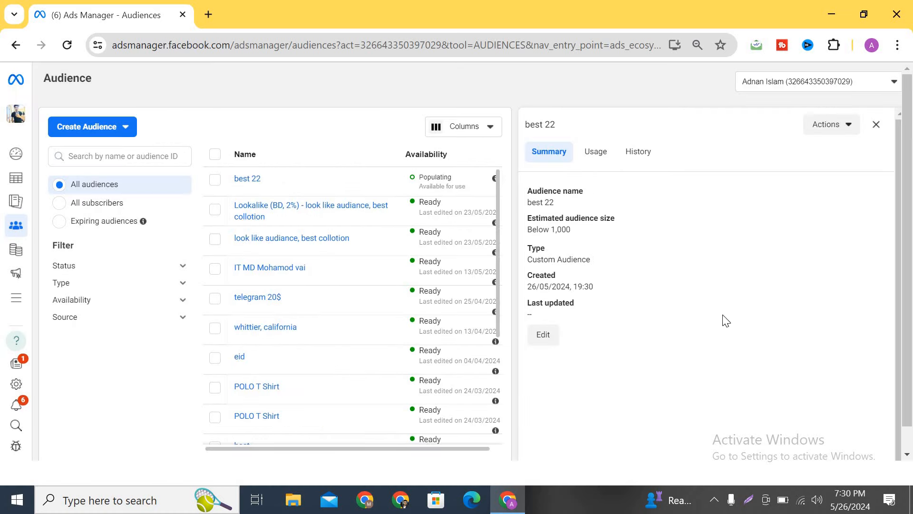
Step: Examine the summary and availability of the new best 22 audience, and close its details
scroll(253, 198, up, 5)
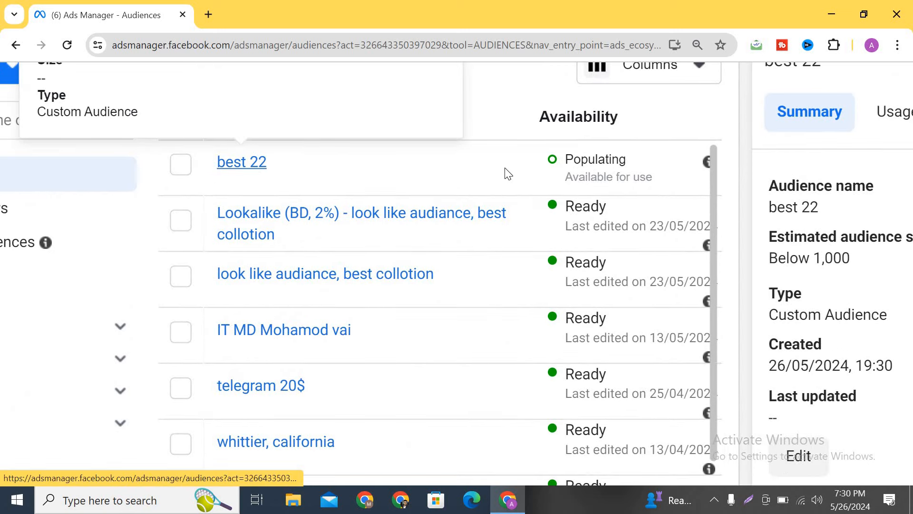
scroll(629, 197, down, 1)
scroll(710, 242, up, 3)
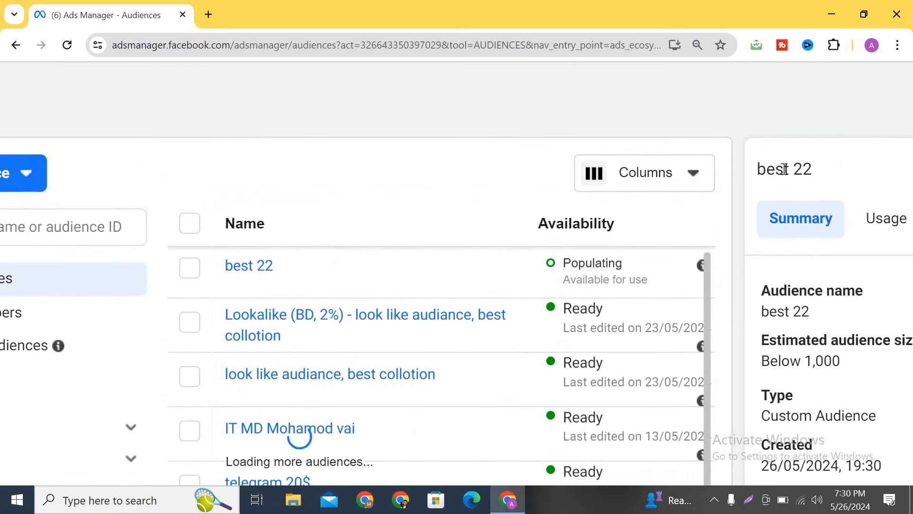
scroll(756, 259, down, 4)
click(879, 124)
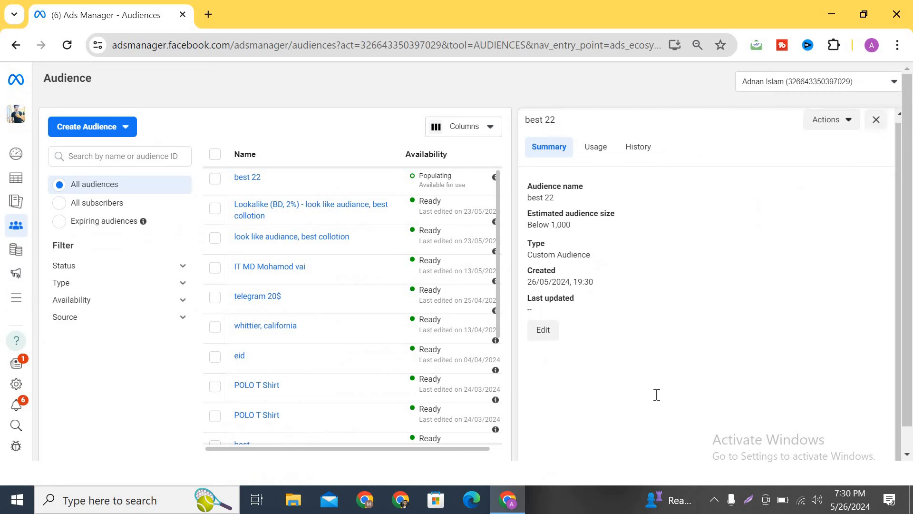
Step: Check the best 22 entry in the audience list, including its size and type
scroll(235, 191, up, 5)
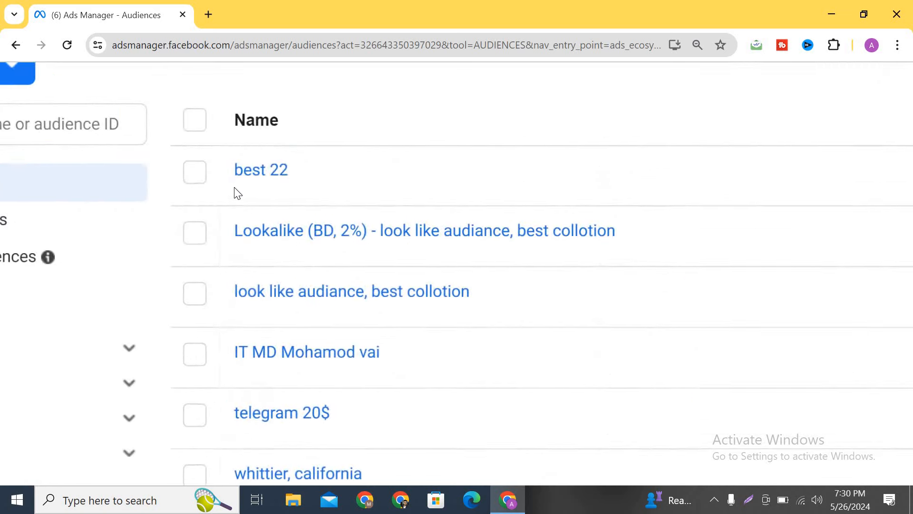
scroll(234, 190, down, 5)
scroll(647, 196, down, 1)
scroll(644, 192, up, 1)
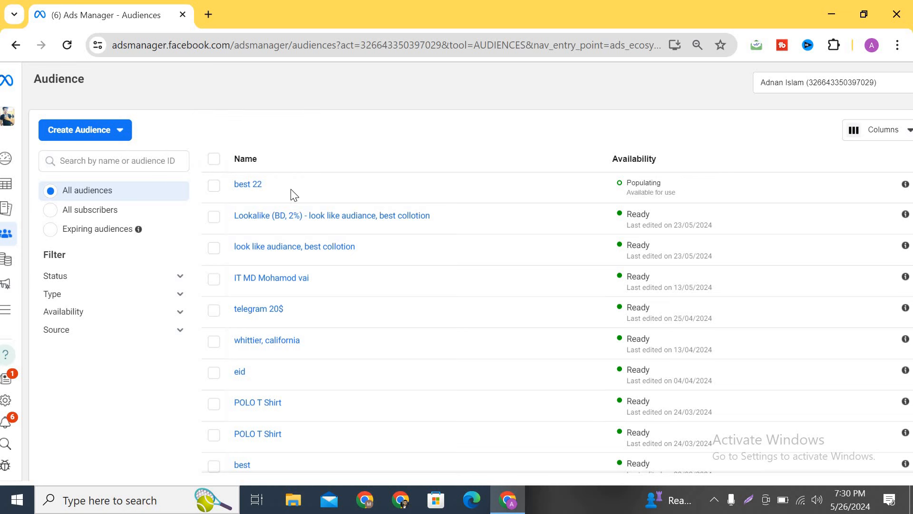
mouse_move(252, 182)
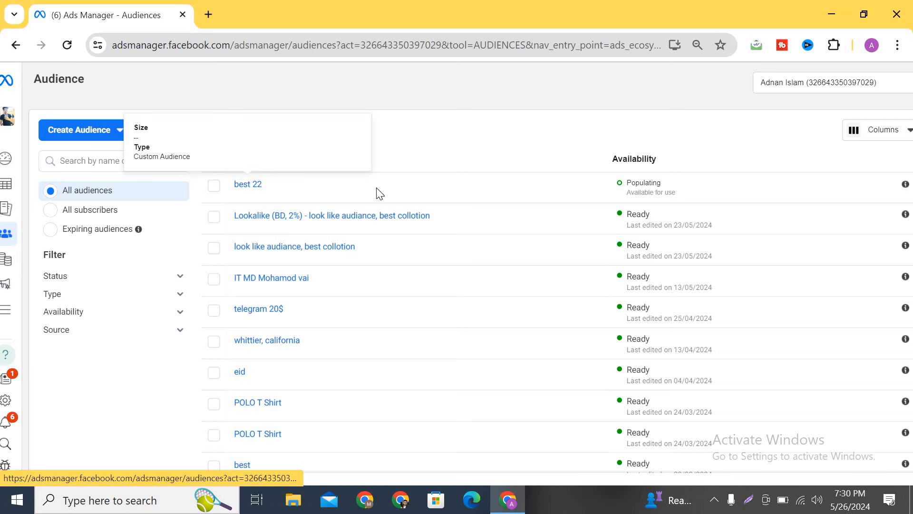